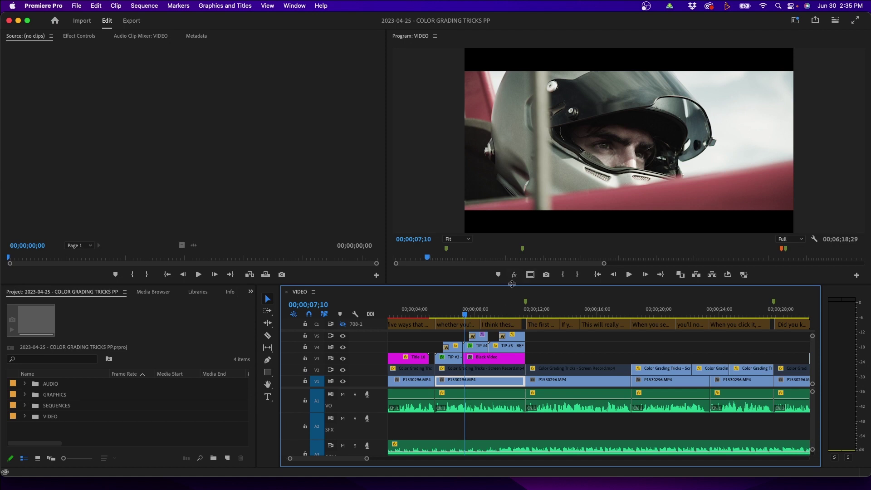
Step: Compare effects on and off, then leave Global FX Mute on in the Program Monitor
left_click(516, 275)
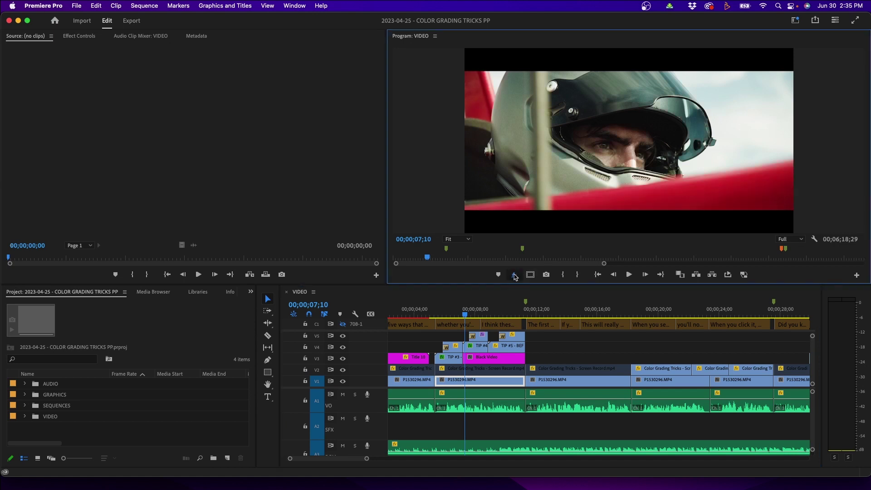
left_click(515, 277)
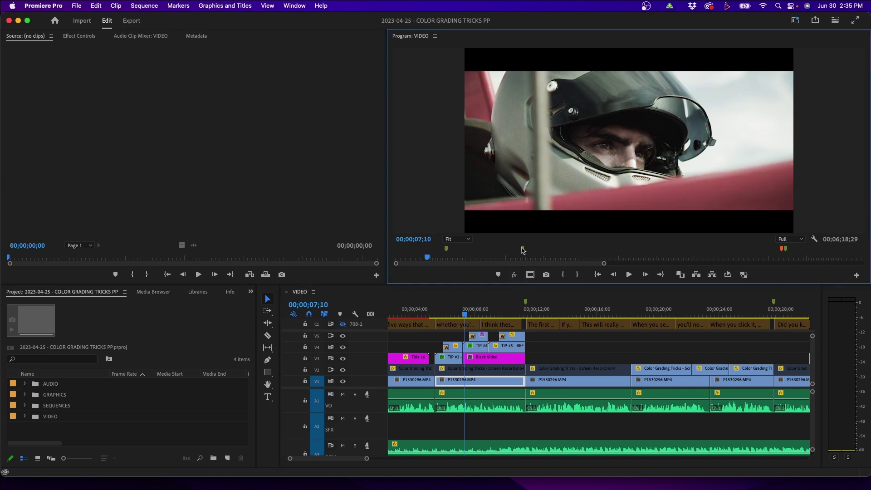
left_click(515, 275)
left_click(515, 275)
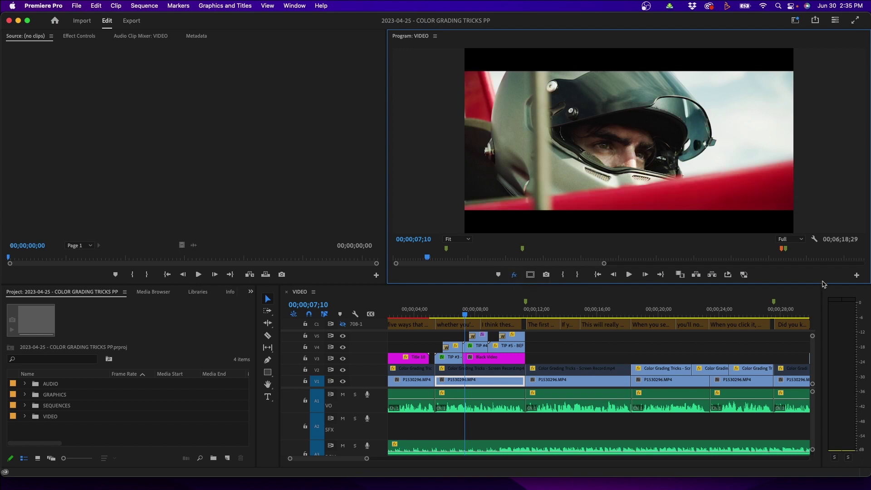
Step: Set the Program Monitor playback resolution to 1/4
left_click(859, 276)
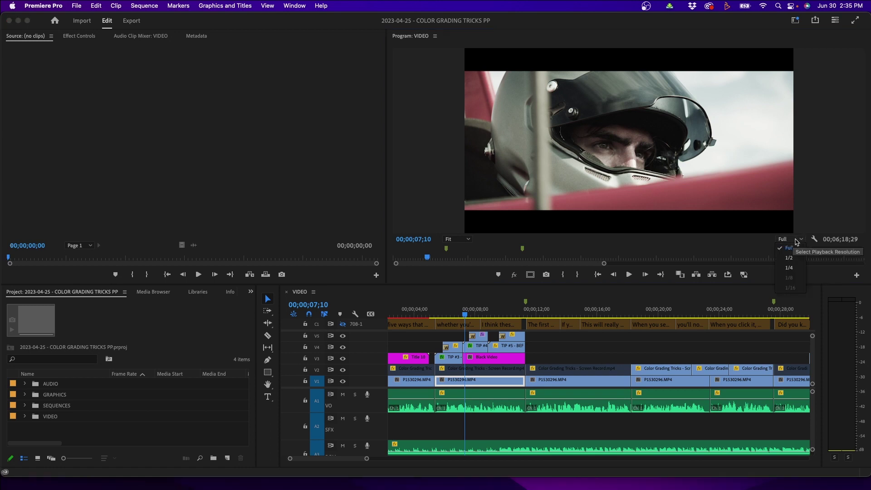
left_click(803, 269)
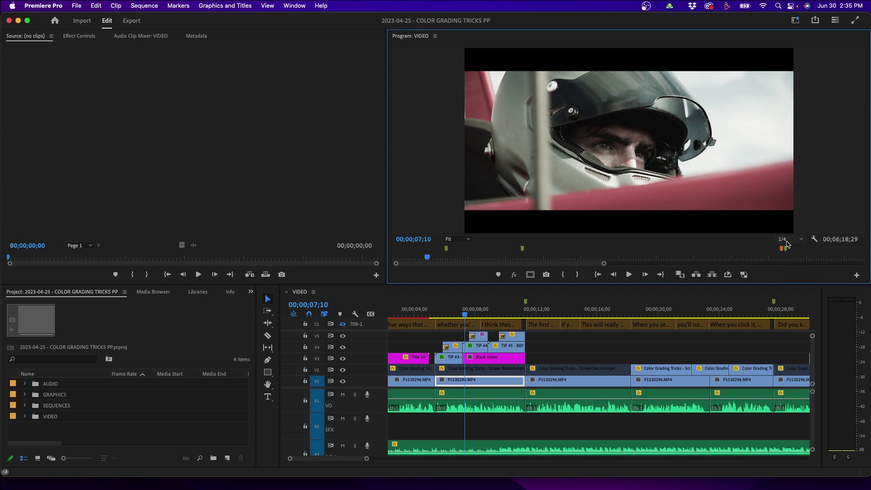
left_click(49, 6)
mouse_move(41, 34)
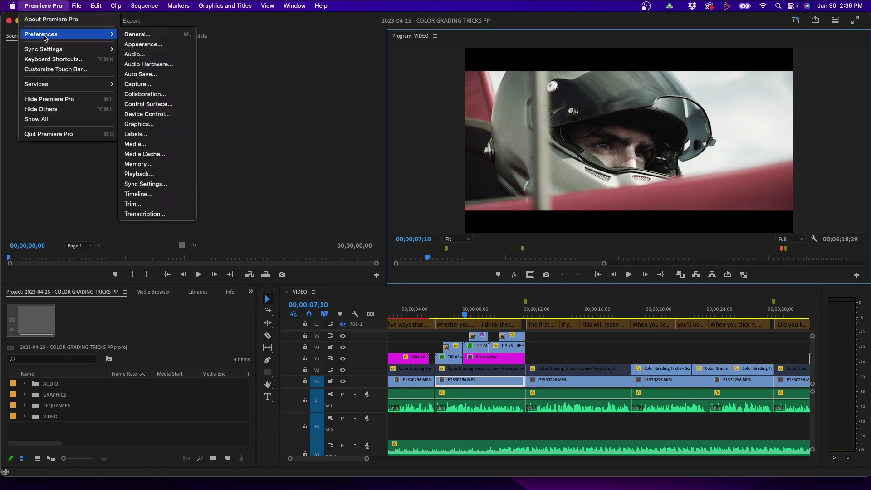
Step: Delete unused media cache files and auto-delete the oldest cache files beyond 23 GB
left_click(144, 154)
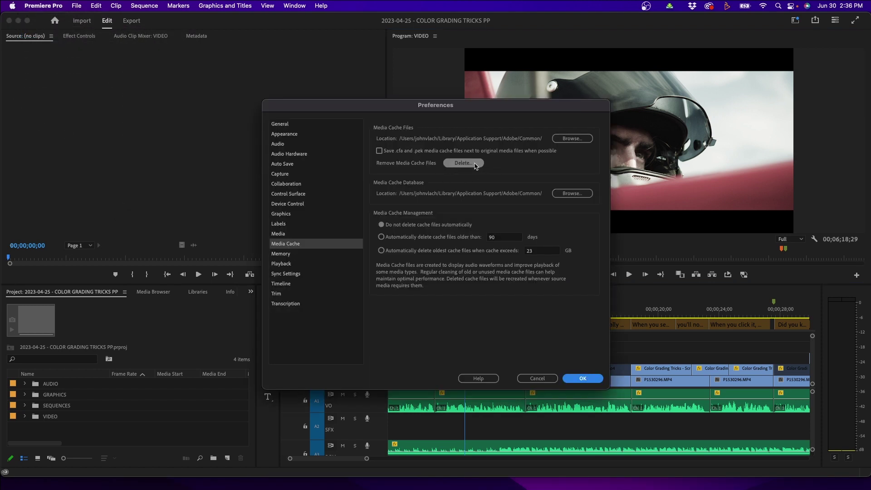
left_click(466, 164)
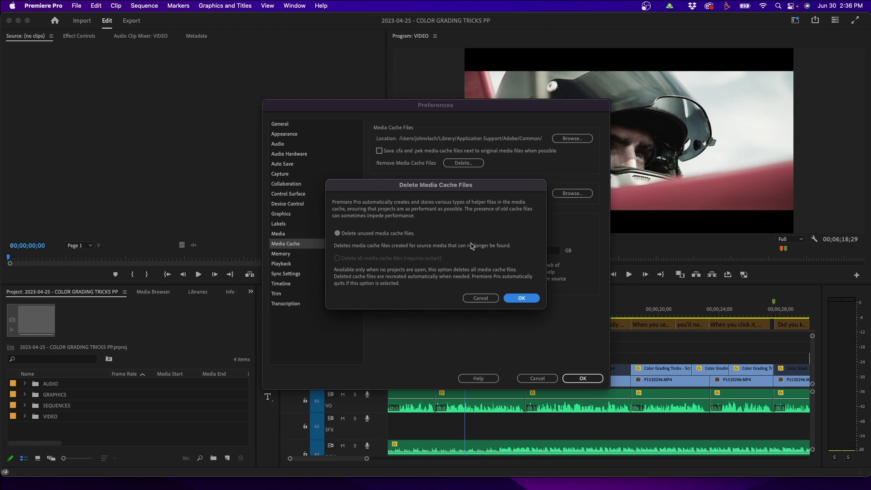
left_click(523, 298)
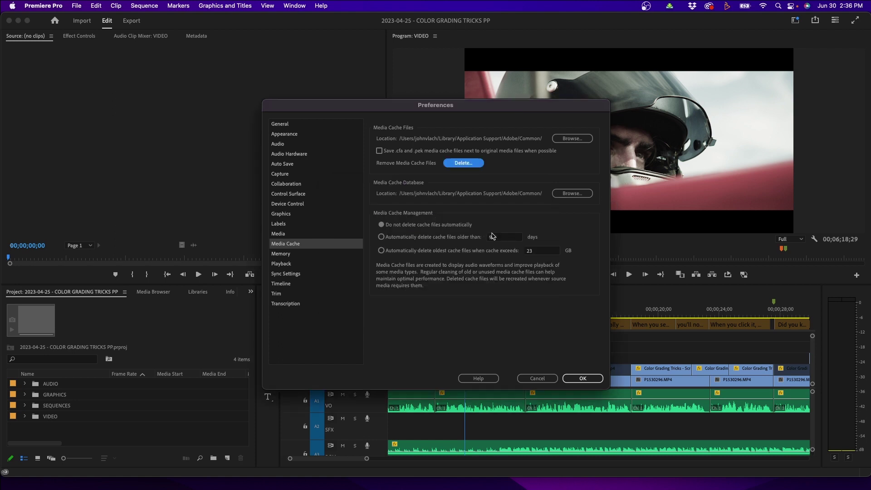
left_click(450, 237)
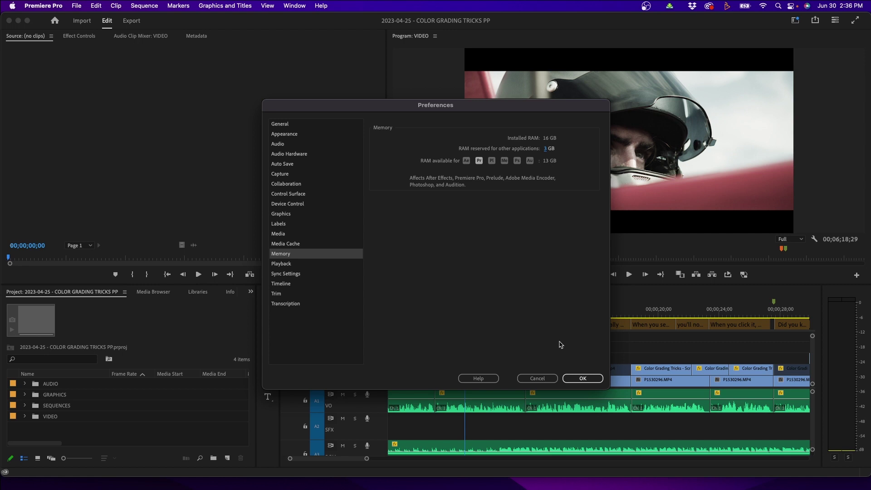
Step: Apply the preferences and list Project Settings renderers, keeping Mercury Playback Engine GPU Acceleration (Metal)
left_click(581, 379)
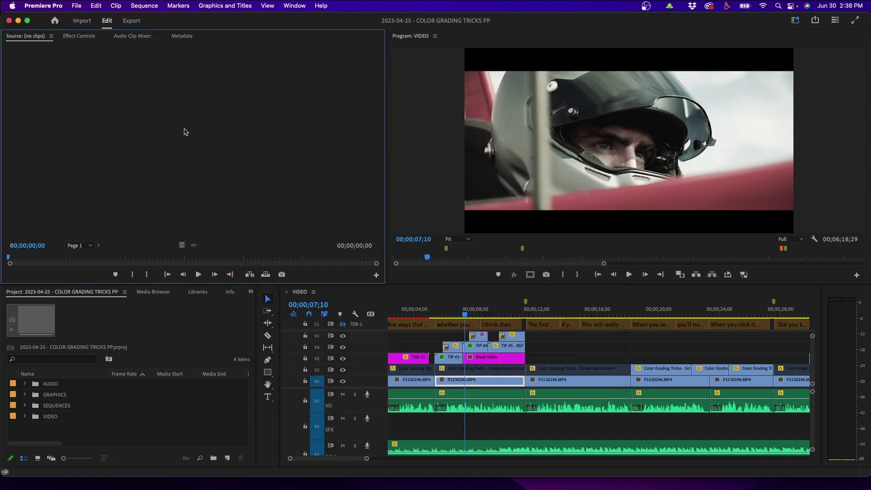
left_click(76, 5)
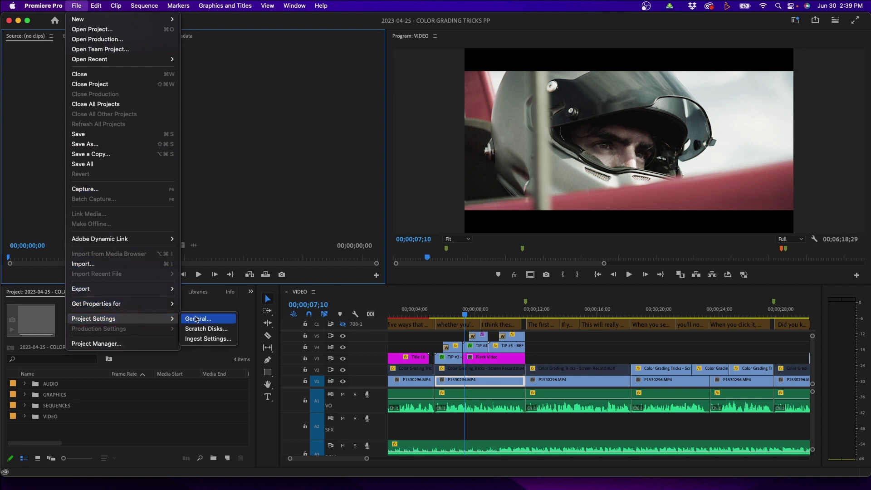
left_click(197, 319)
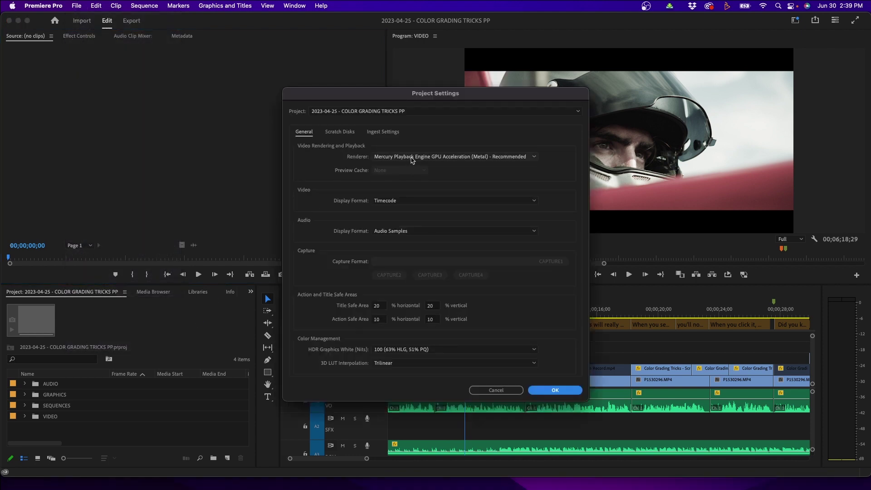
left_click(411, 157)
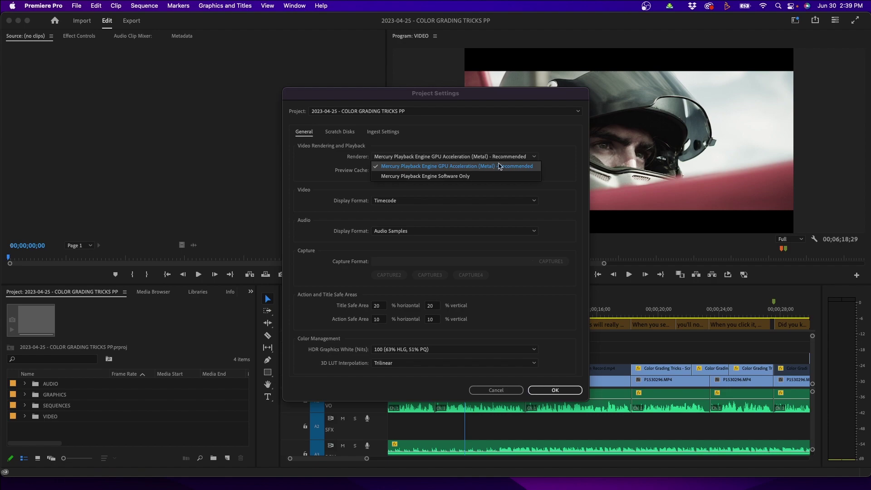